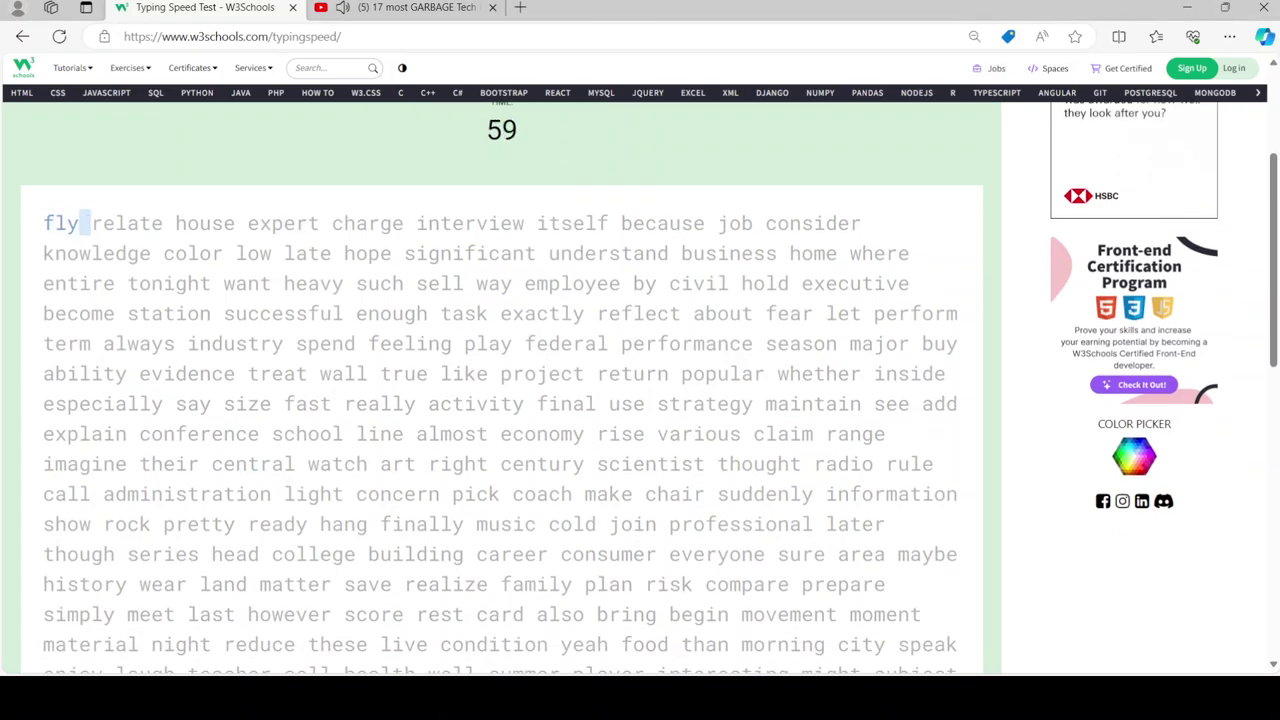
pyautogui.write(' relate house expert c')
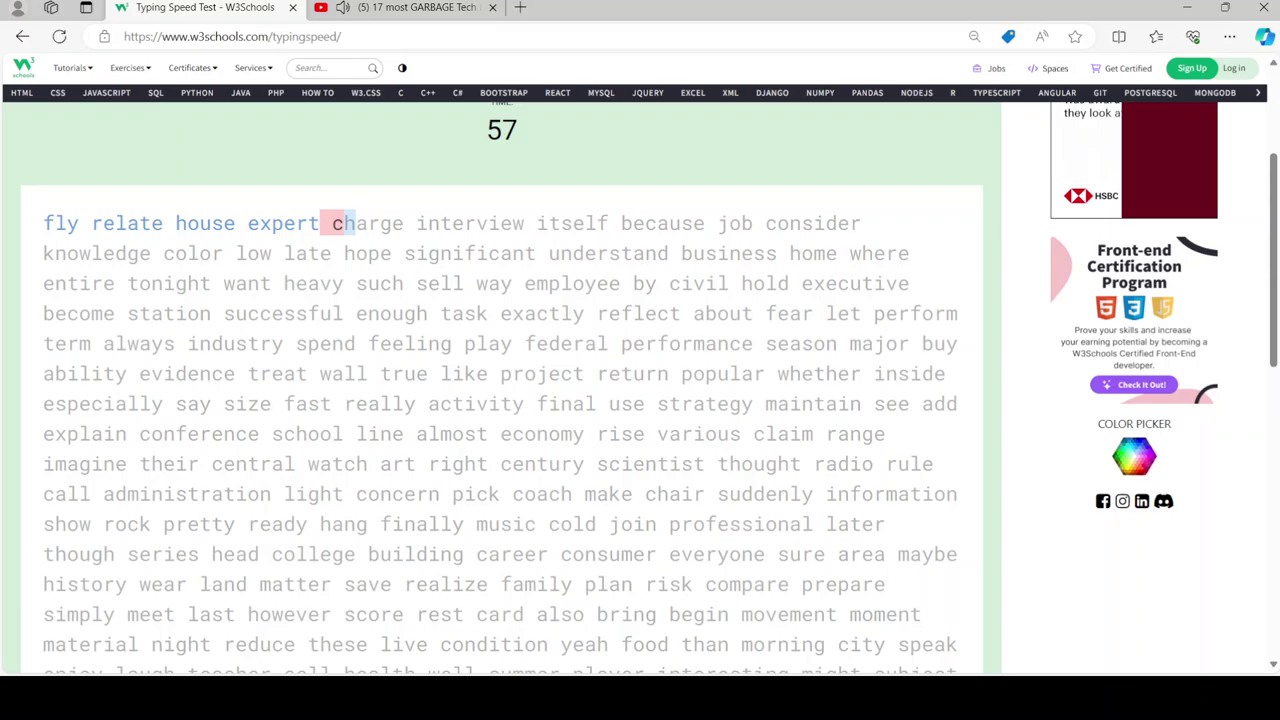
pyautogui.write('harge interview itself because job consider knowledge color low late hope s')
pyautogui.write('ignificant un')
# - Reload the test page to reset the timer to 60 seconds with nothing typed
pyautogui.press('F5')
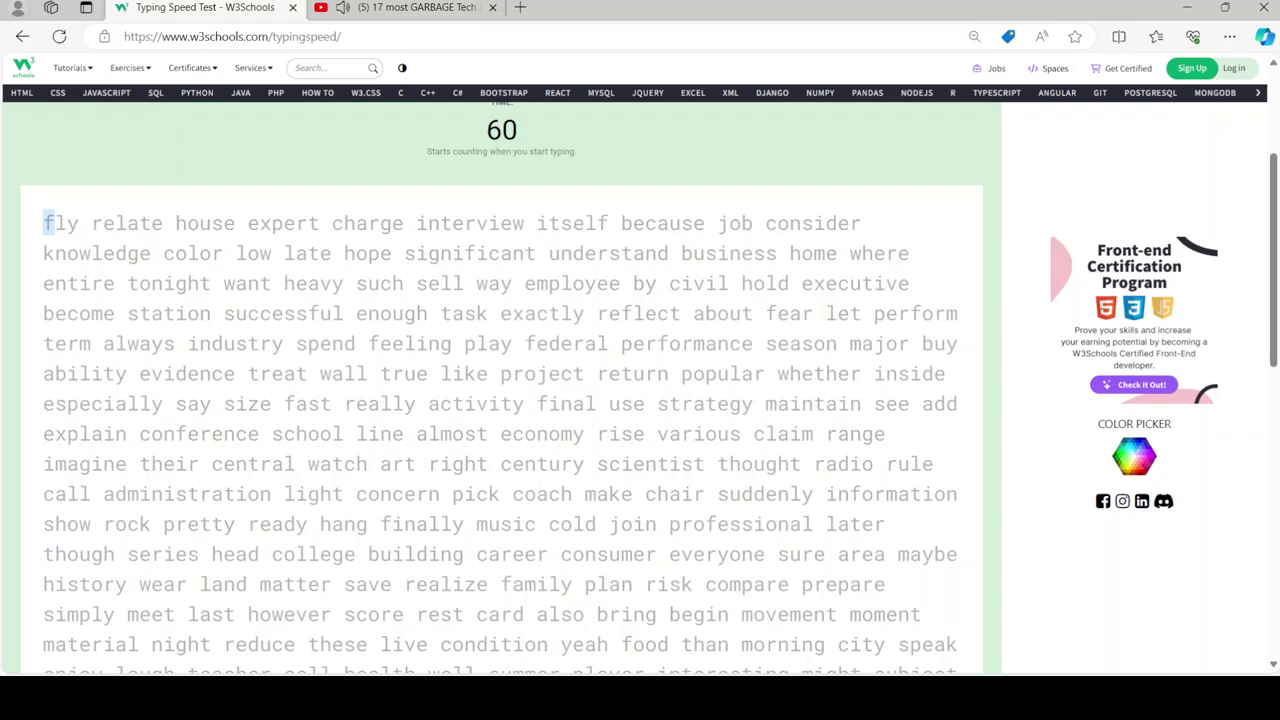
pyautogui.write('f')
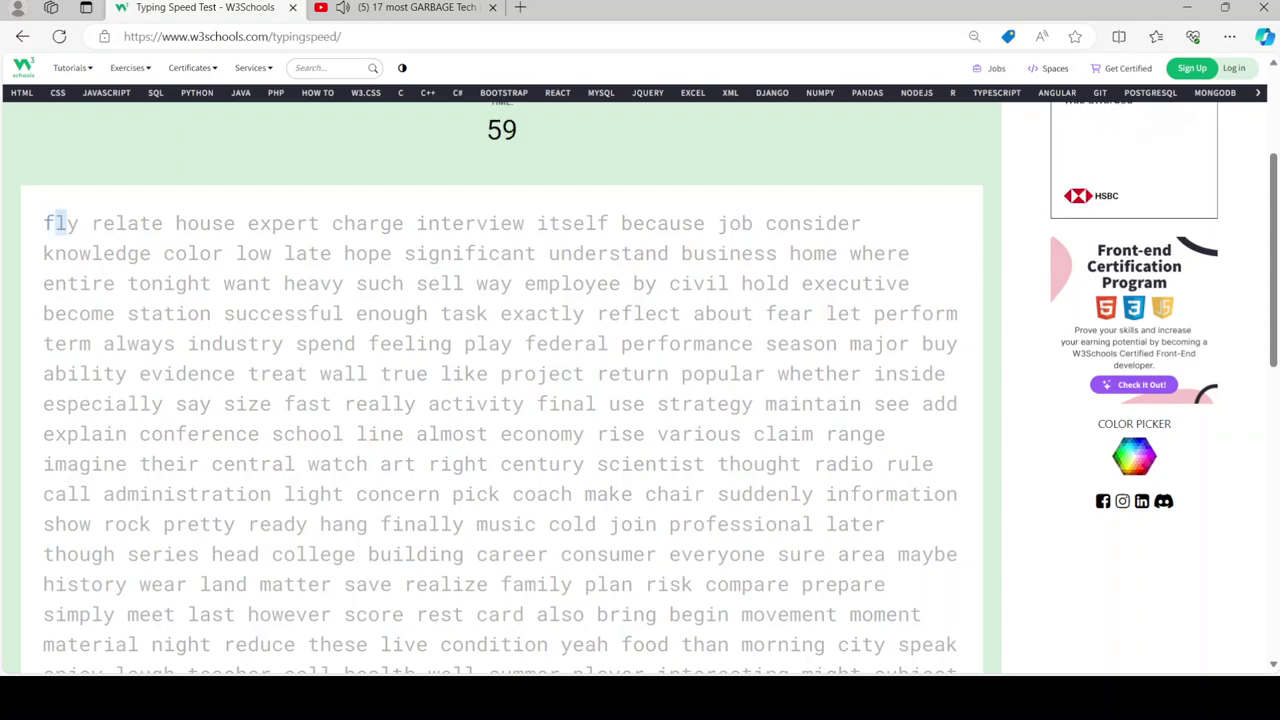
pyautogui.write('ly relate house expert ch')
# - Type the first line through 'knowledge color', erasing mistyped characters along the way
pyautogui.press('BackSpace')
pyautogui.press('BackSpace')
pyautogui.press('BackSpace')
pyautogui.write('t charge interview itself because job consider knowledge color l')
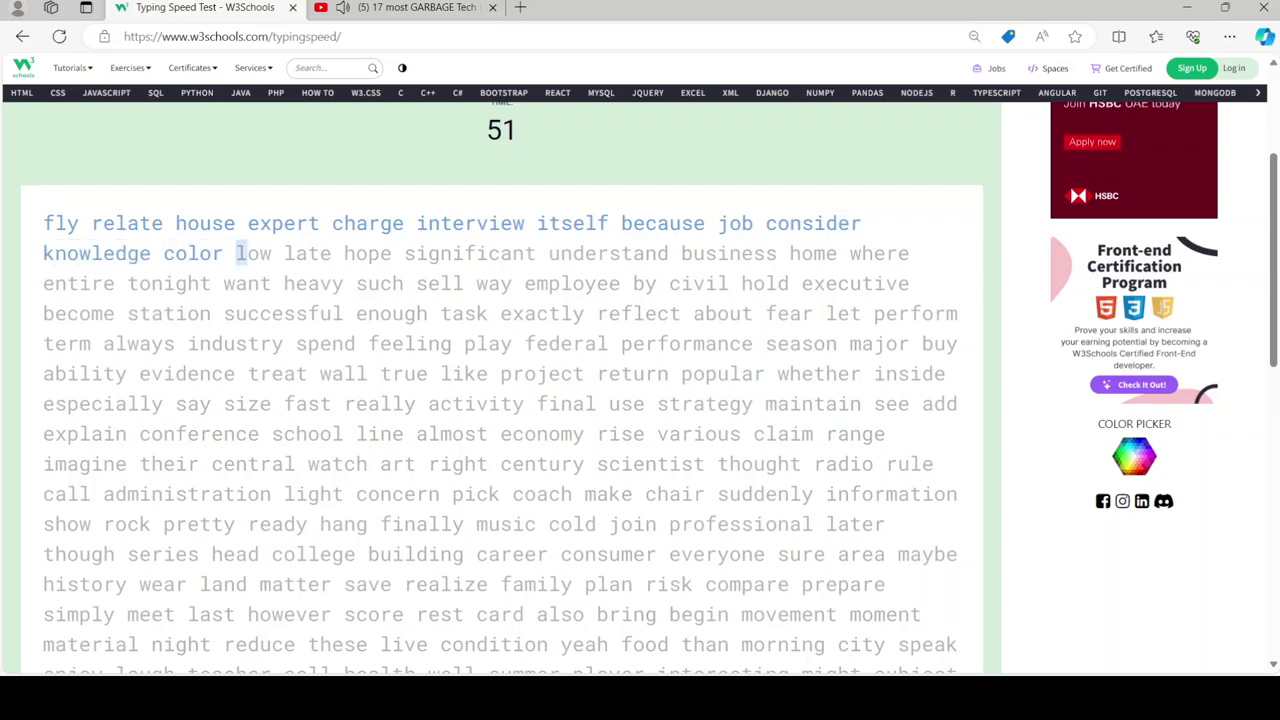
pyautogui.write('ow late hope significant understand business home where enti')
pyautogui.write('re tonight wa')
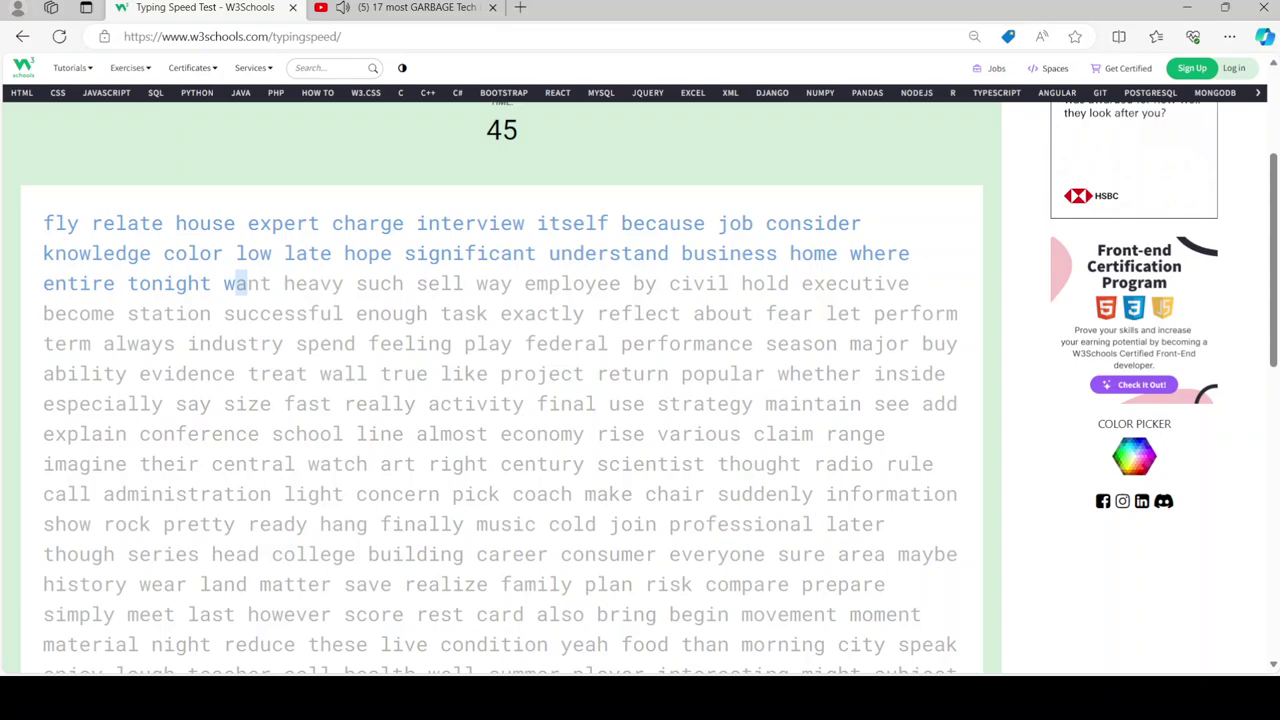
pyautogui.write('nt heavy such sell way employee ')
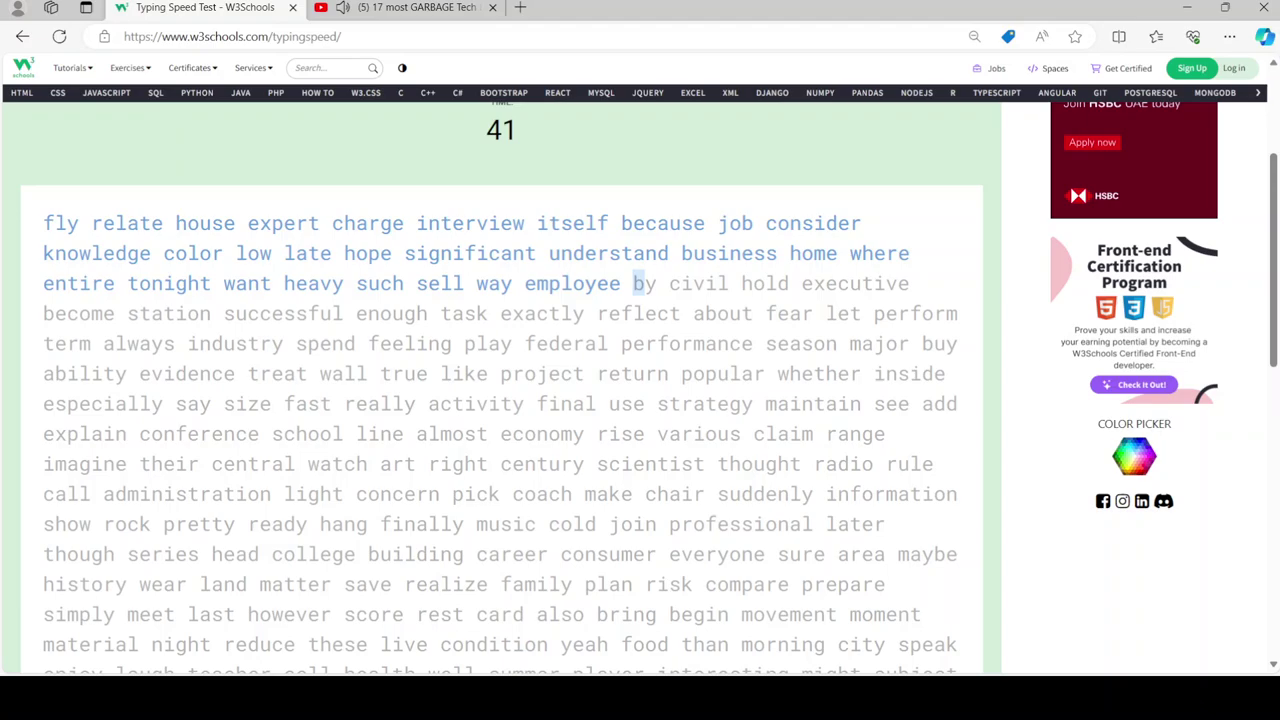
pyautogui.write('by civil hold executive become station s')
pyautogui.write('uccessful ')
pyautogui.write('enough task')
# - Keep typing to 'strategy' on line seven, fixing typos in task, industry, buy and activity
pyautogui.press('BackSpace')
pyautogui.press('BackSpace')
pyautogui.write('sk exa')
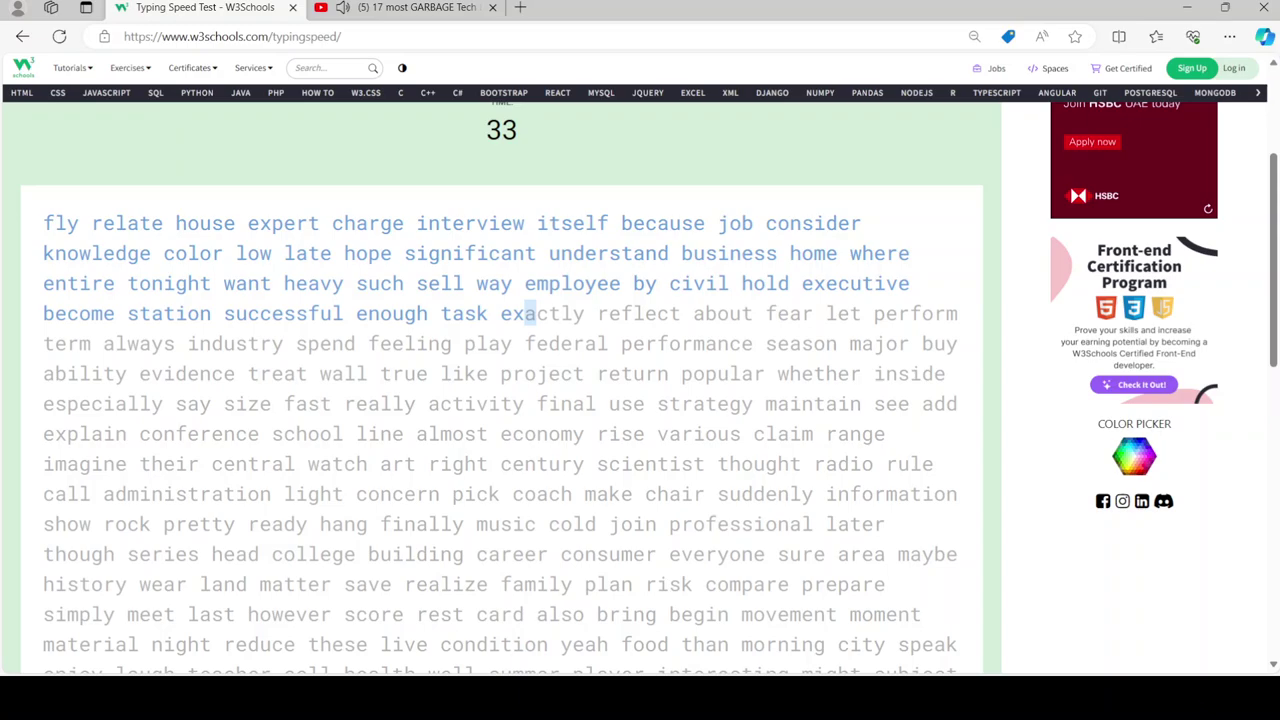
pyautogui.write('reflect about fe')
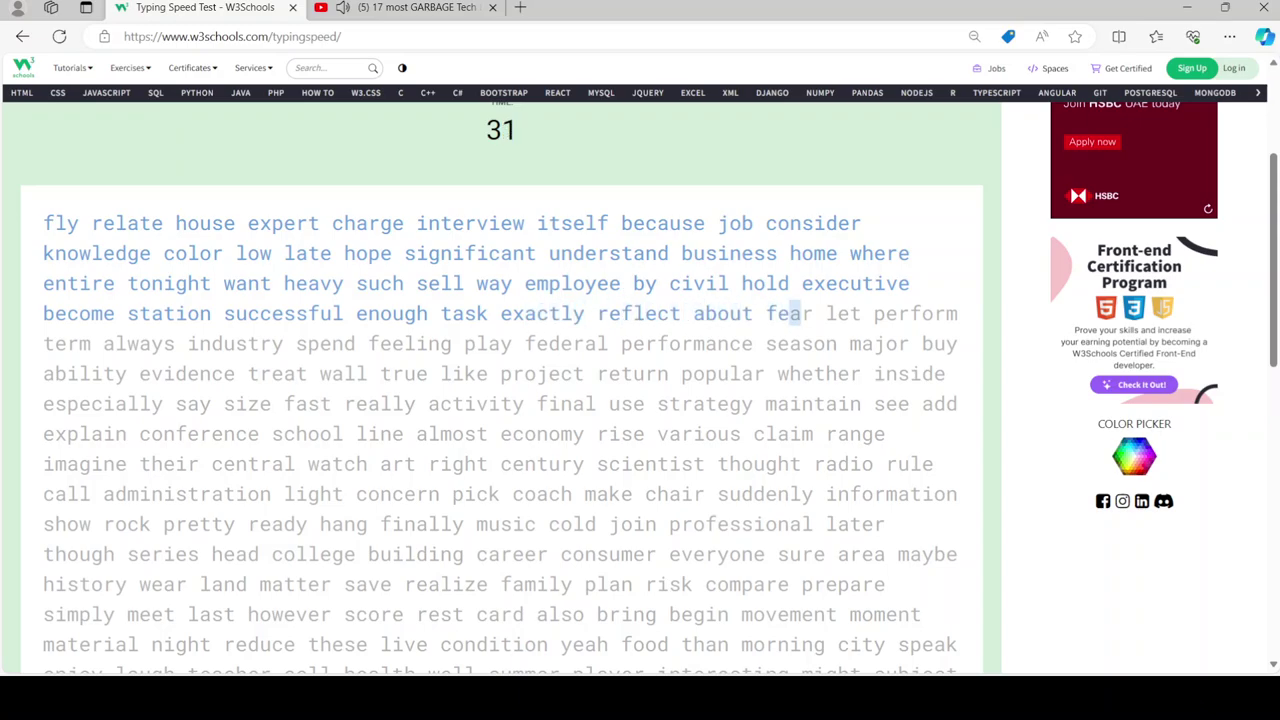
pyautogui.write('rm always indsu')
pyautogui.press('BackSpace')
pyautogui.press('BackSpace')
pyautogui.write('ustry spem')
pyautogui.write('ling p')
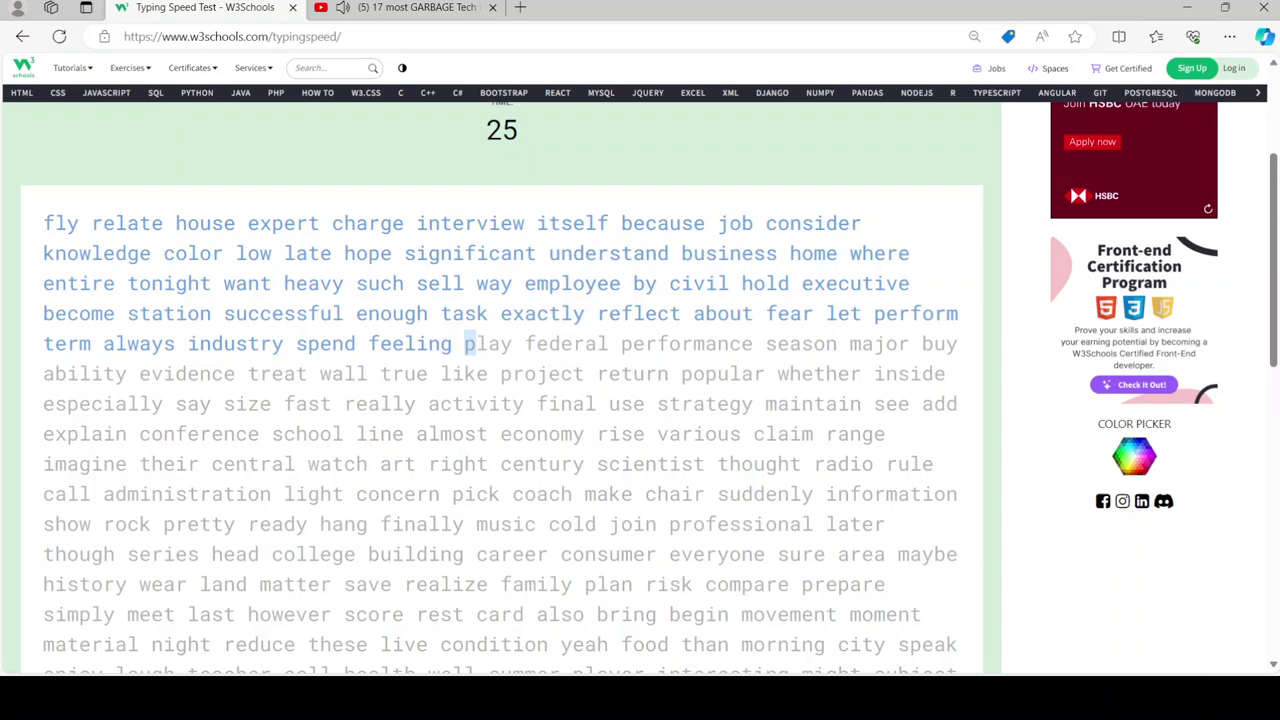
pyautogui.write('federal per')
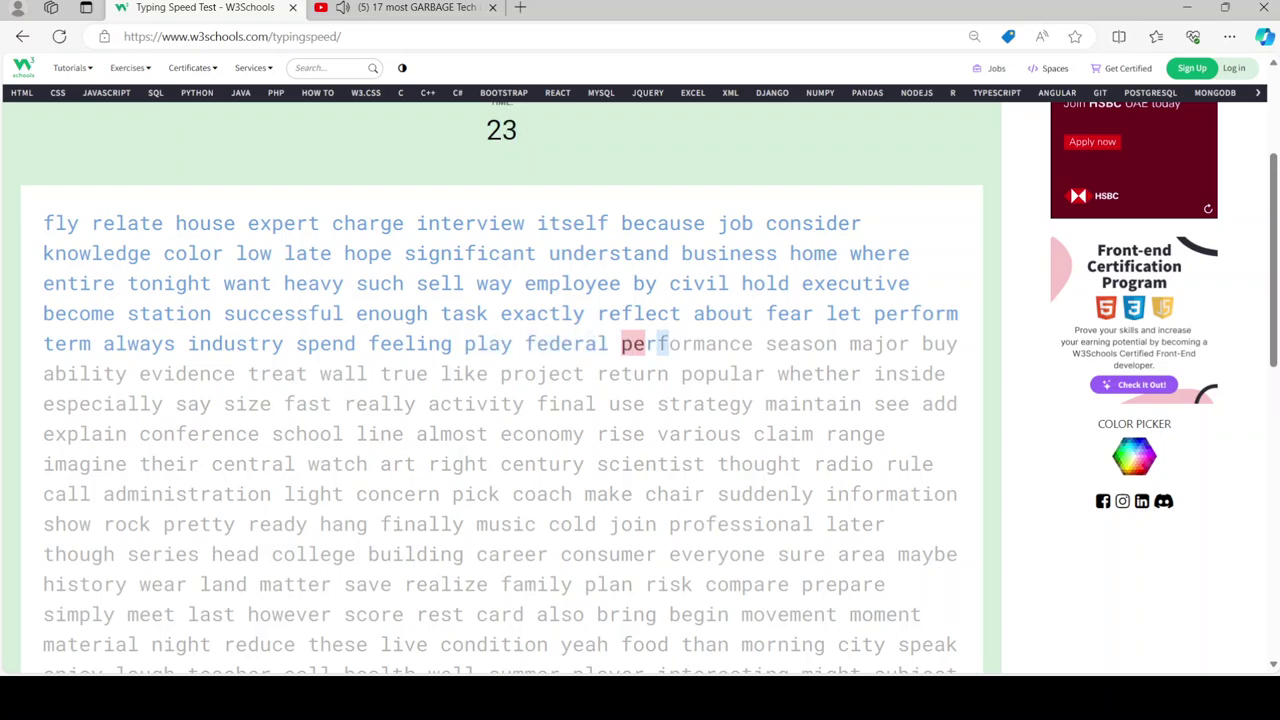
pyautogui.write('formance season major buy ability evidemc')
pyautogui.press('BackSpace')
pyautogui.press('BackSpace')
pyautogui.write('nce trea')
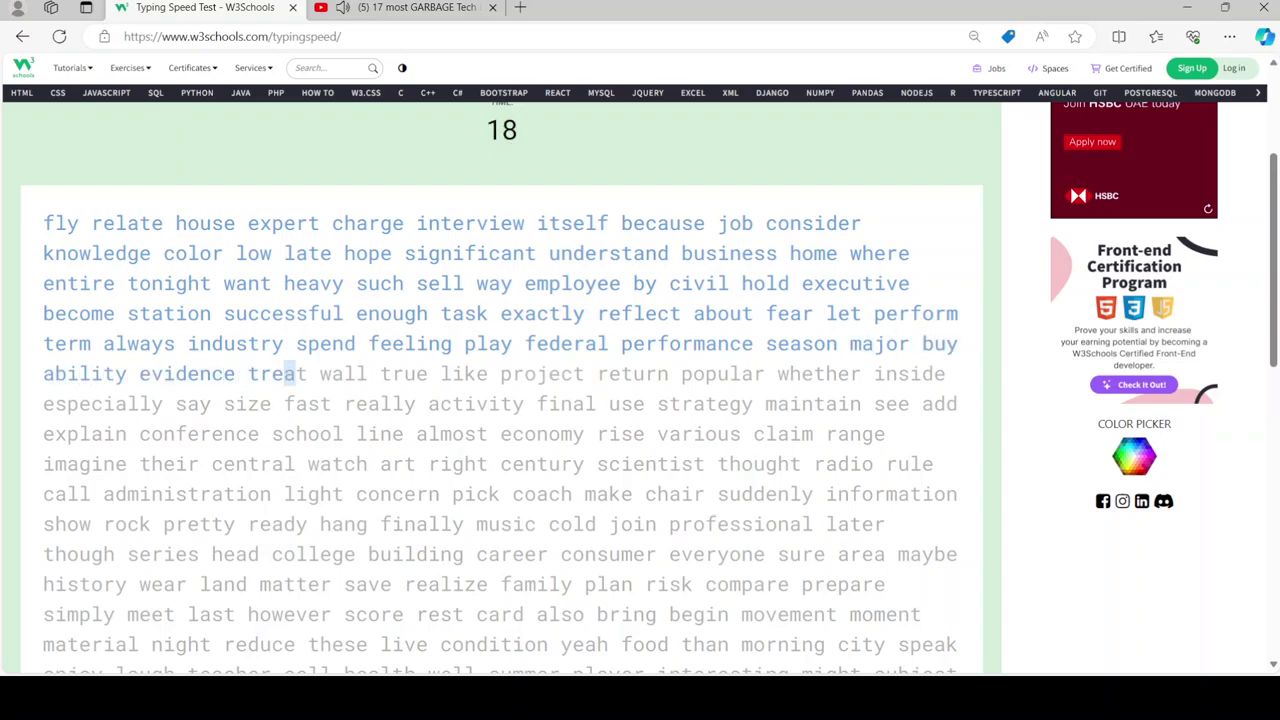
pyautogui.write('t wall true like projec')
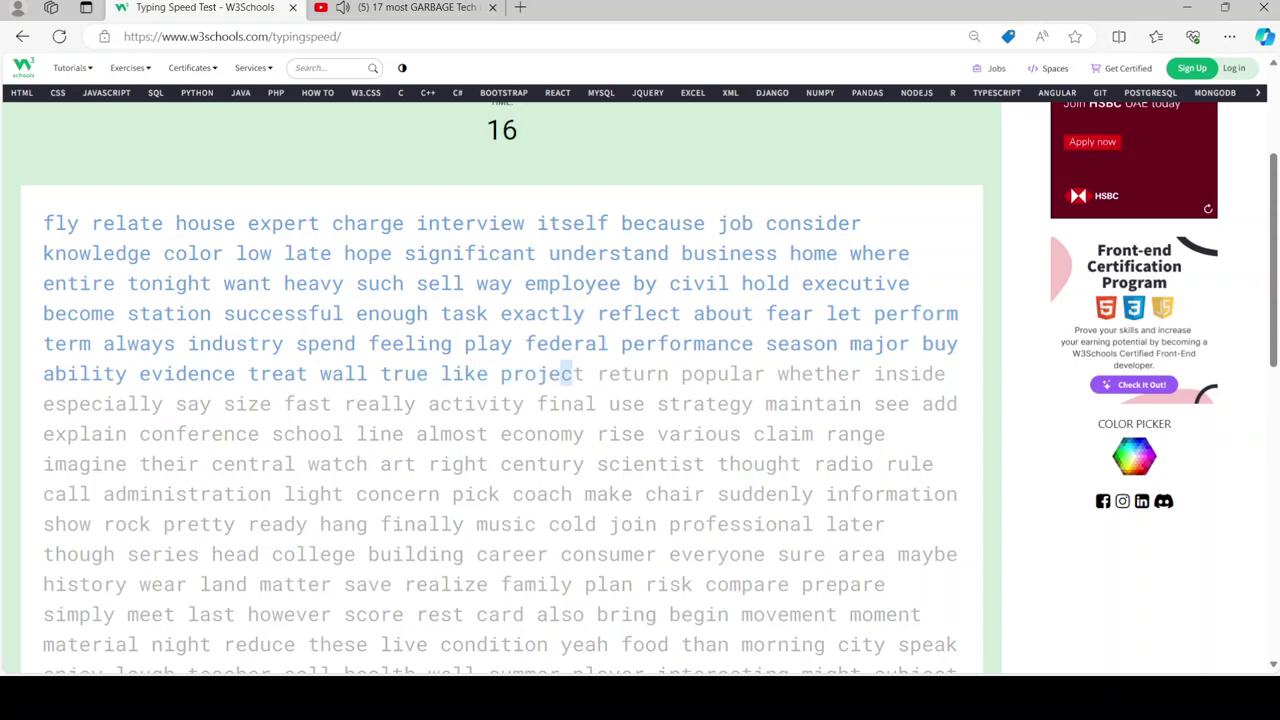
pyautogui.write('t return popular whet')
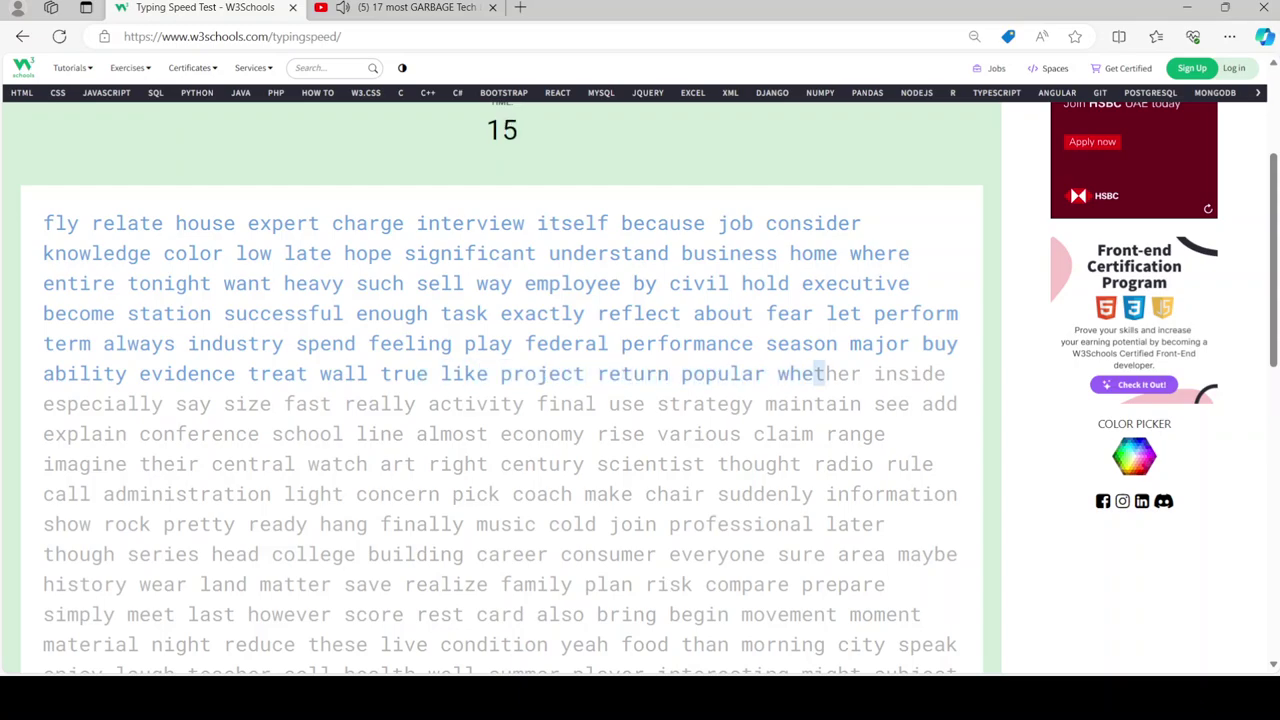
pyautogui.write('her inside especially say siz')
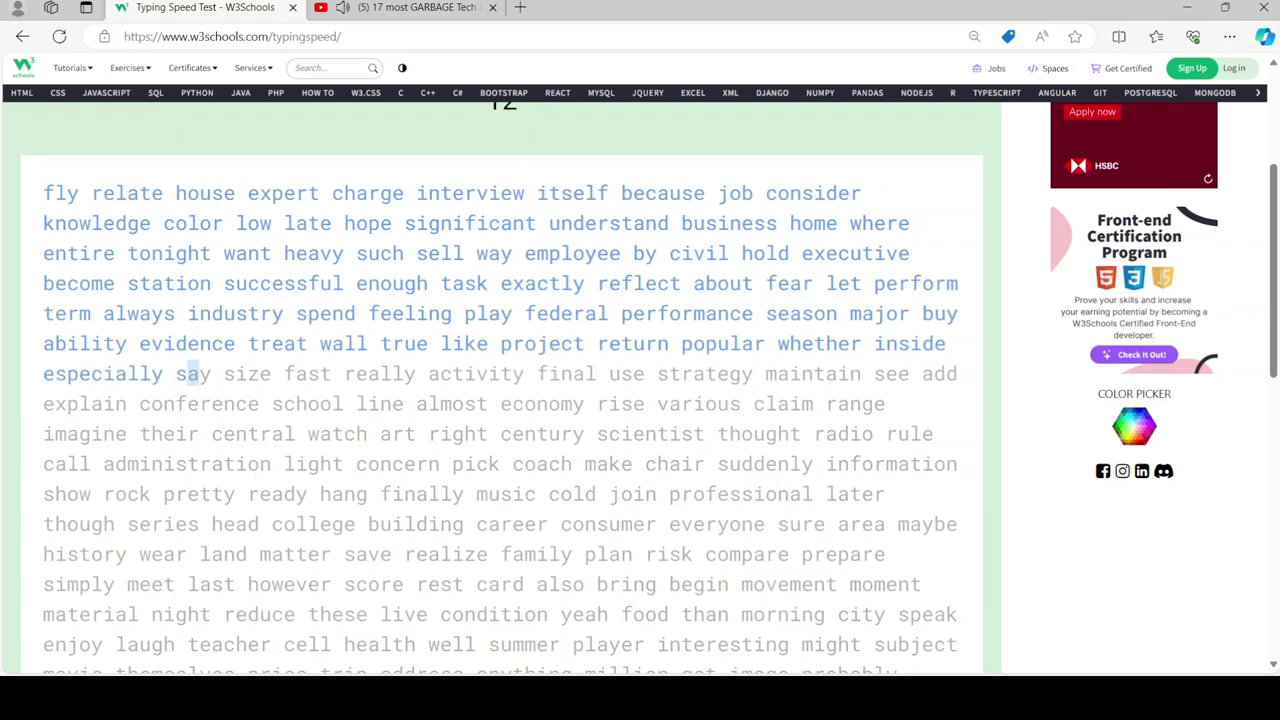
pyautogui.write('e fast really')
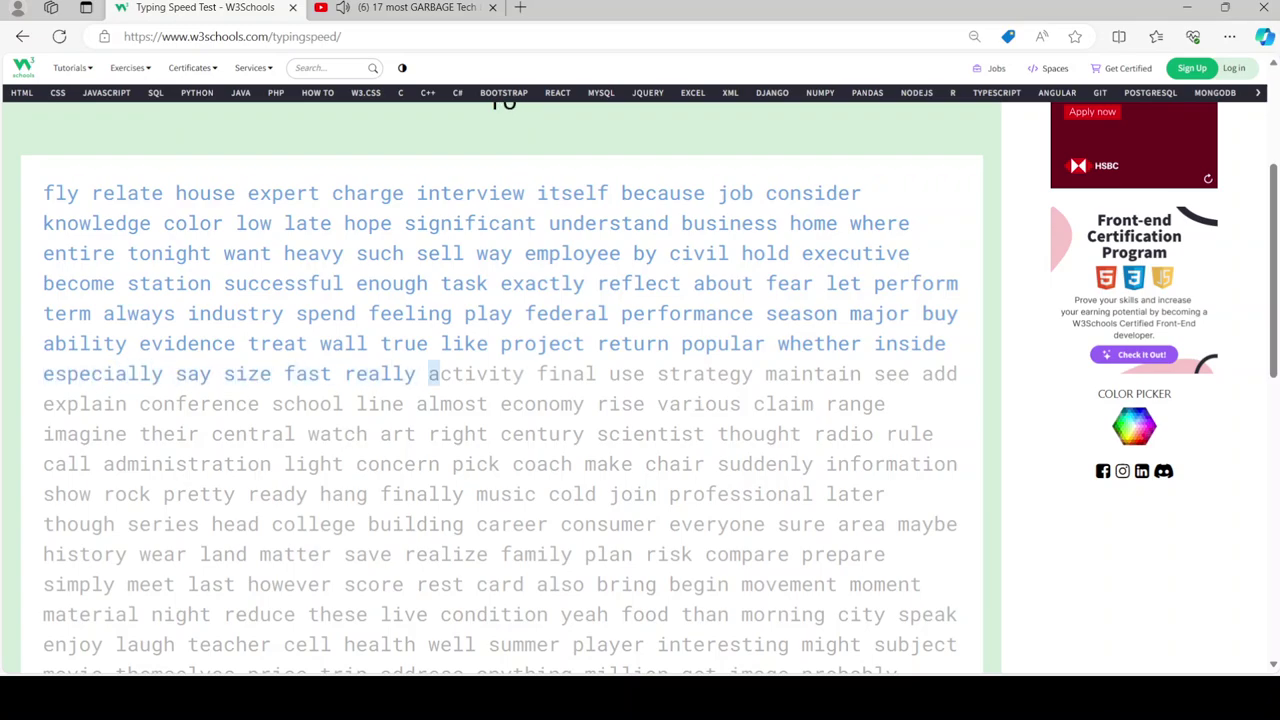
pyautogui.press('BackSpace')
pyautogui.press('BackSpace')
pyautogui.press('BackSpace')
pyautogui.write('tivity f')
pyautogui.write('use strar')
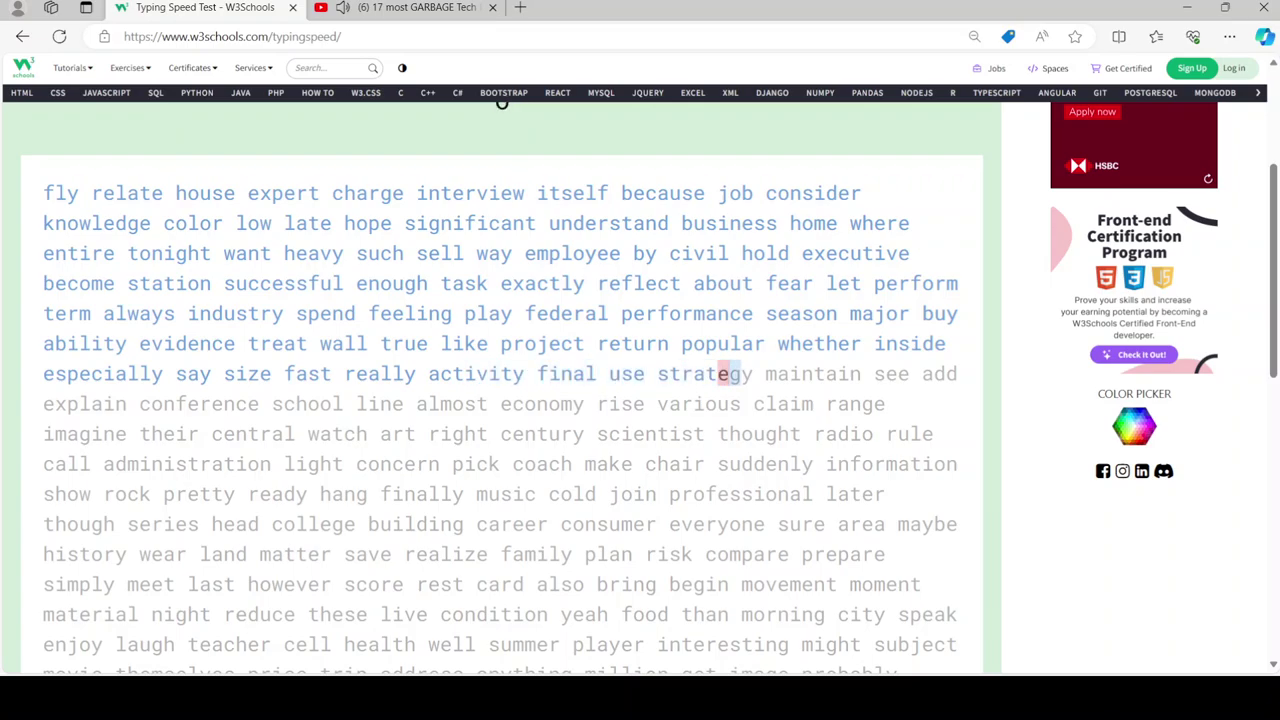
pyautogui.write('egy mai')
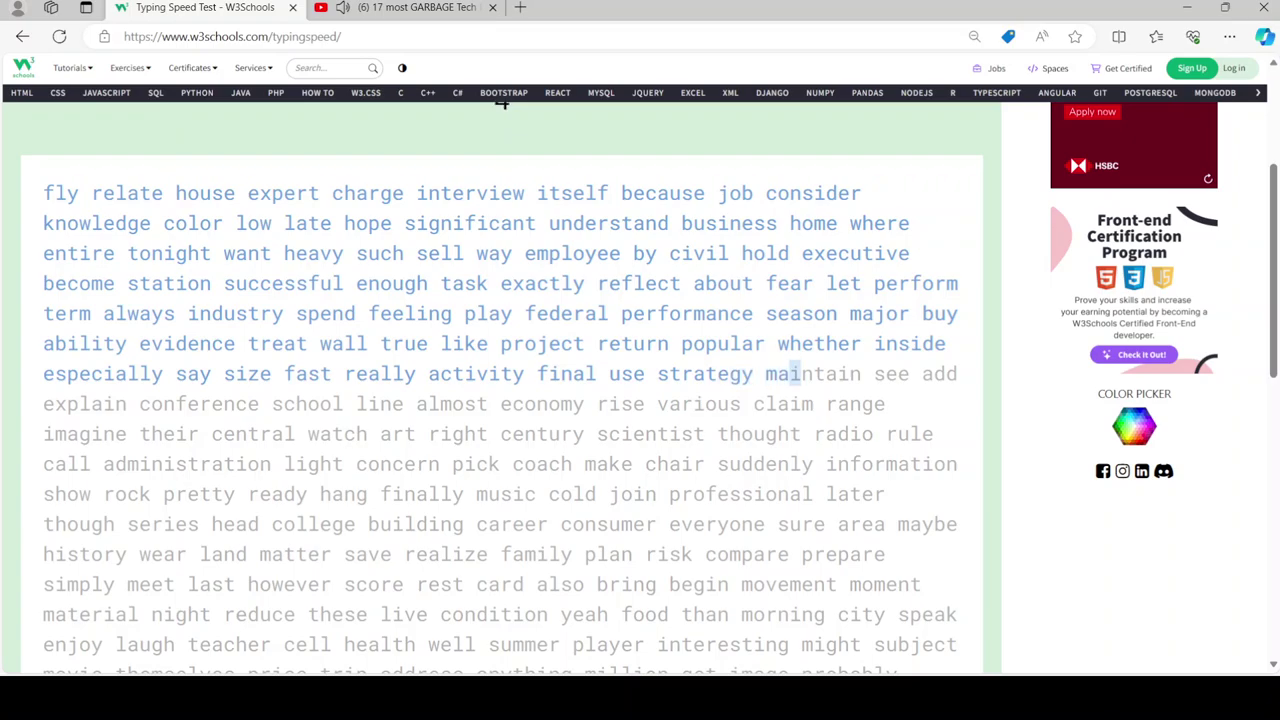
pyautogui.write('n see explain con')
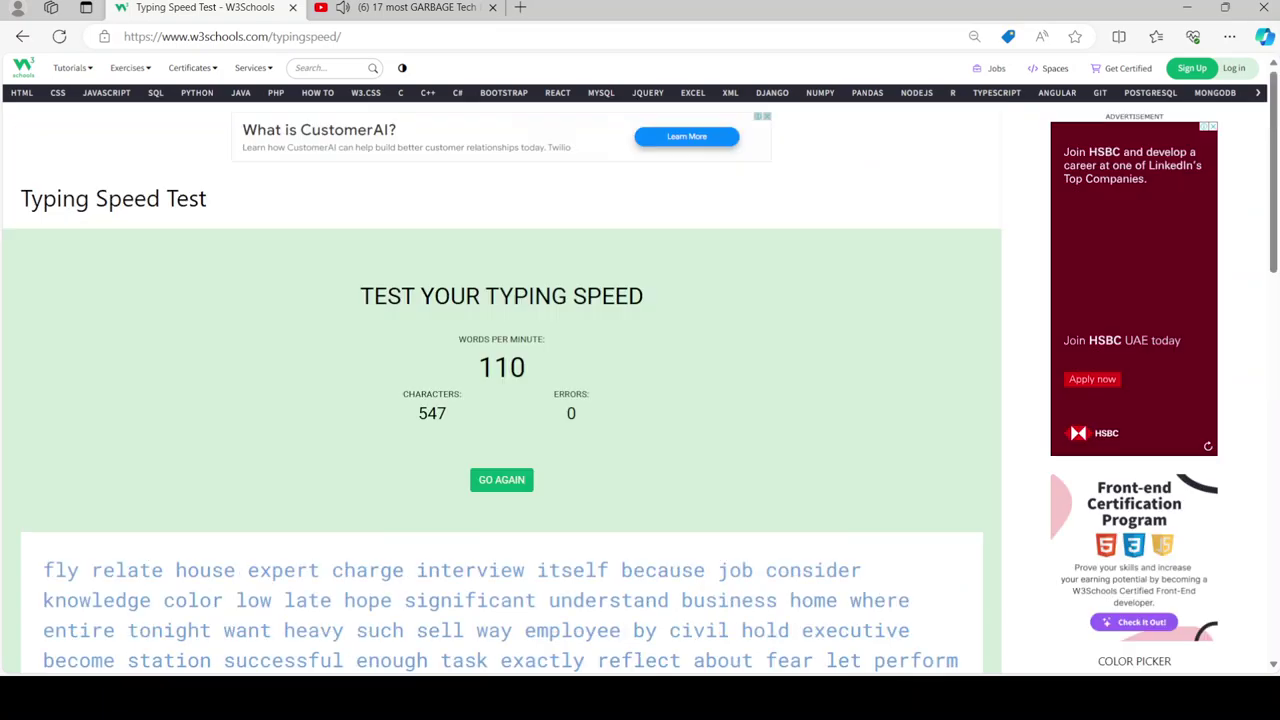